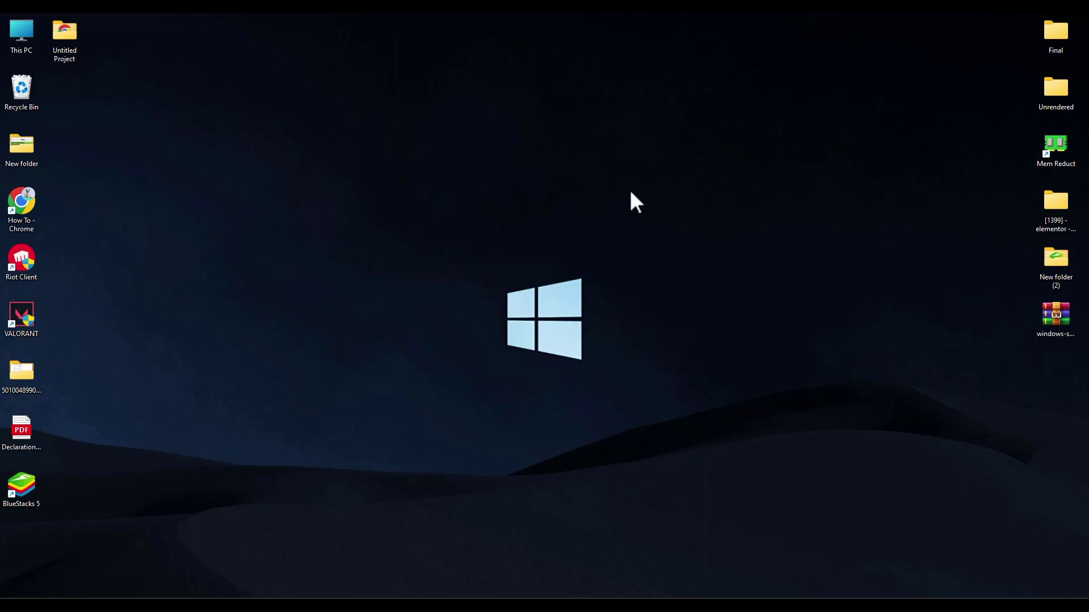
Download the 'VAC 4.67 Lite (ZIP archive)' link as vac467lite.zip, saved to the Desktop
click(657, 547)
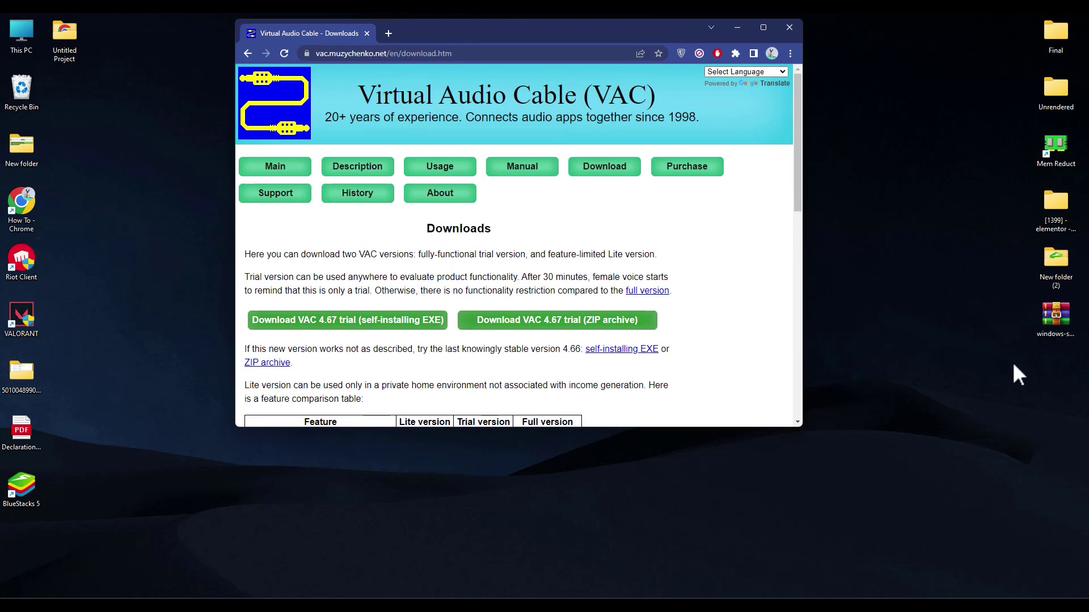
click(763, 29)
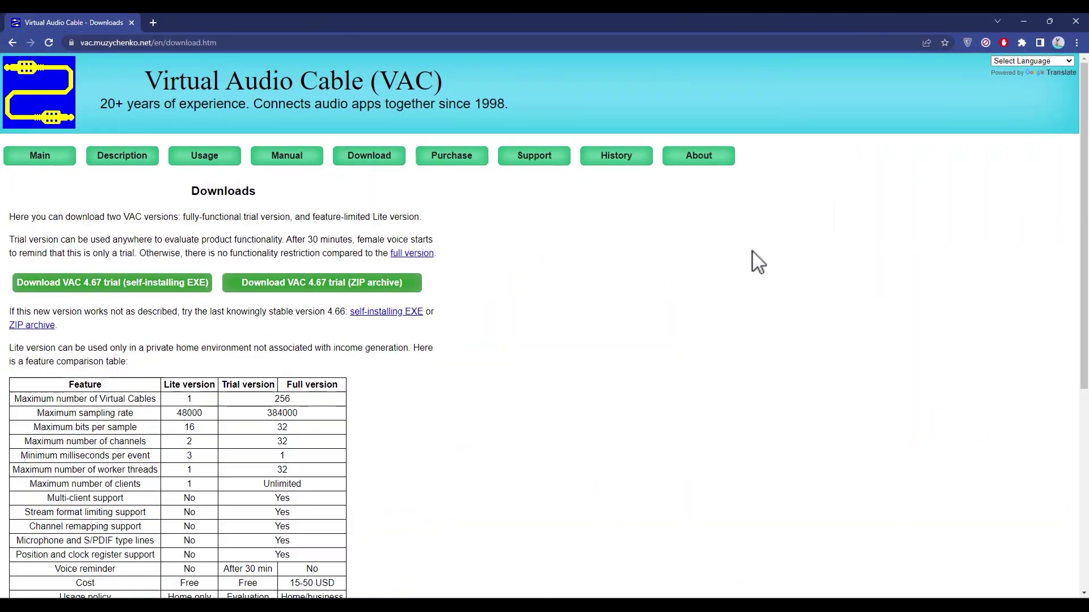
scroll(669, 291, down, 4)
scroll(669, 291, down, 2)
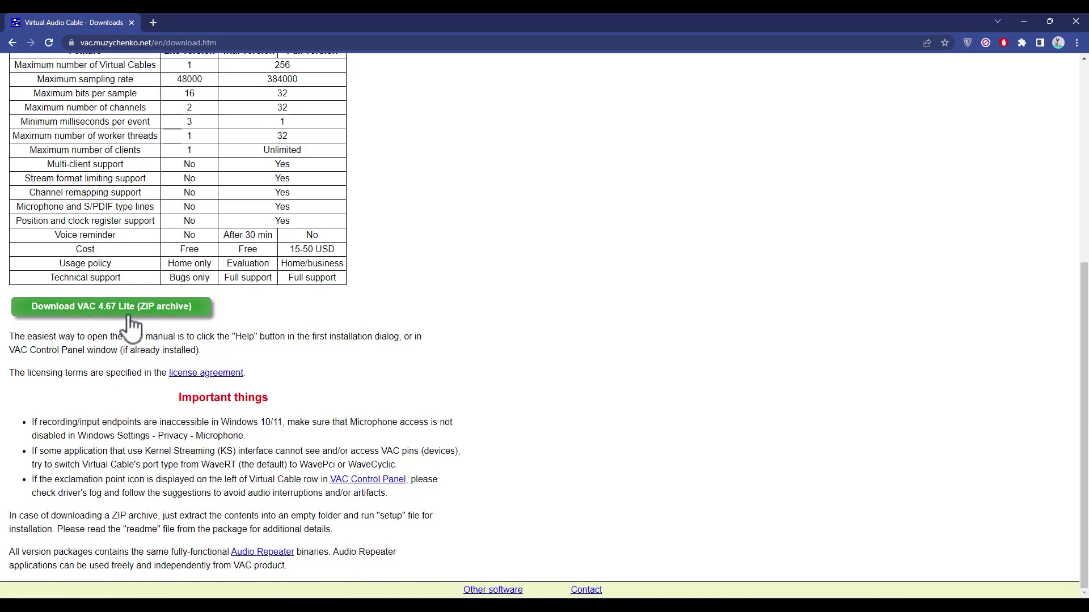
scroll(131, 324, up, 5)
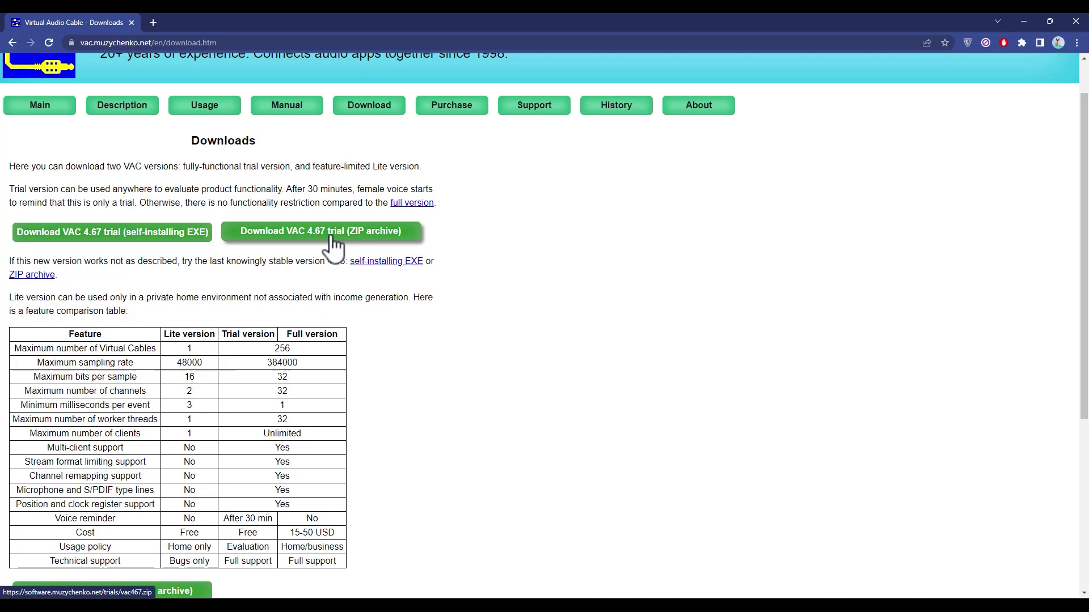
scroll(517, 358, down, 4)
click(129, 368)
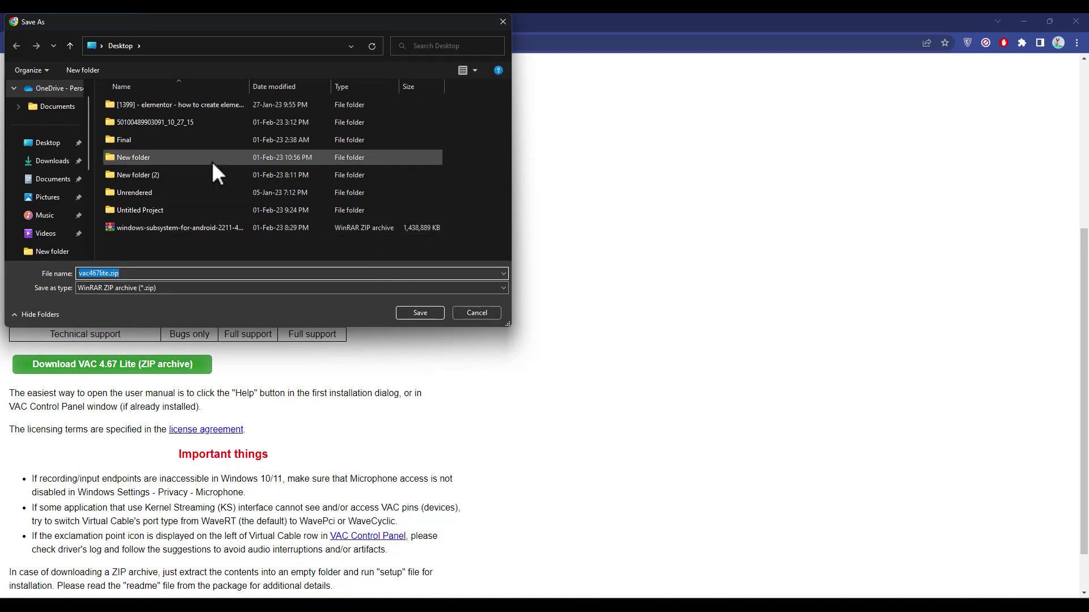
click(47, 142)
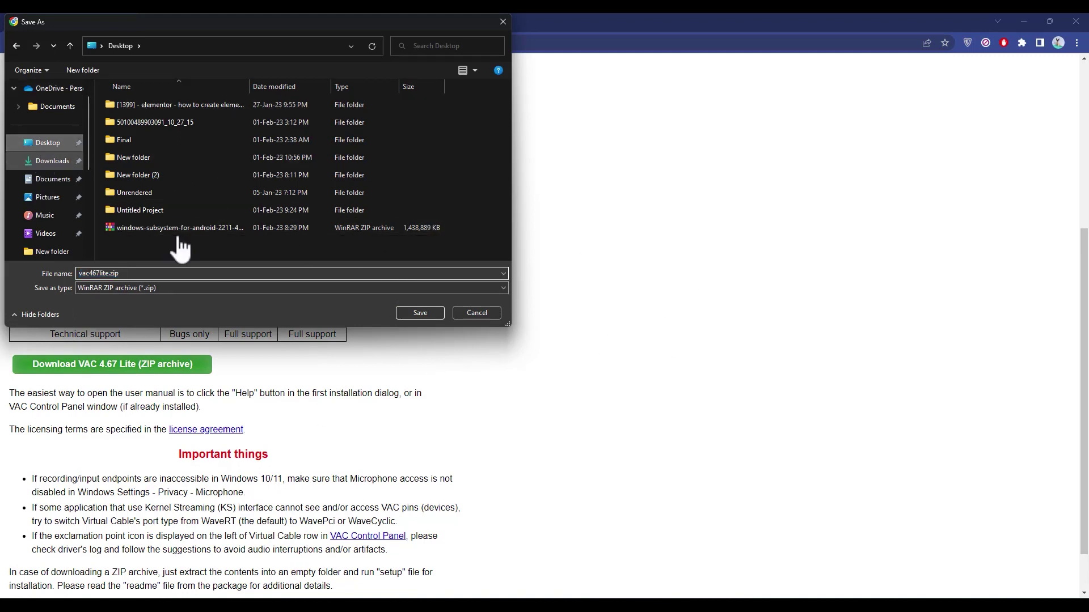
click(423, 312)
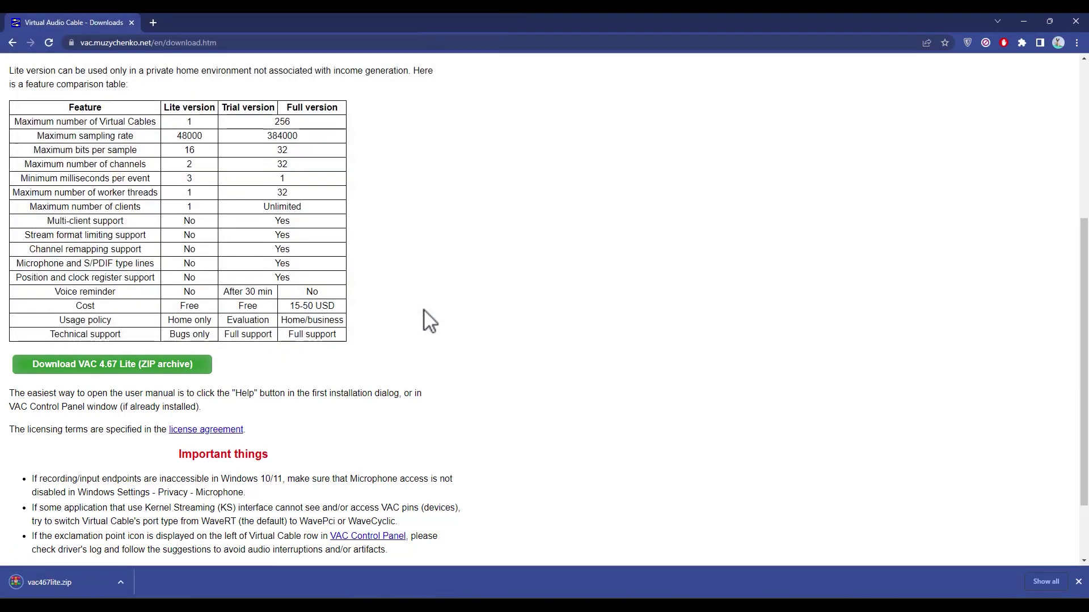
Extract vac467lite.zip into its own vac467lite folder on the Desktop and open that folder
click(1026, 20)
drag(13, 560, 401, 426)
mouse_move(479, 434)
click(567, 460)
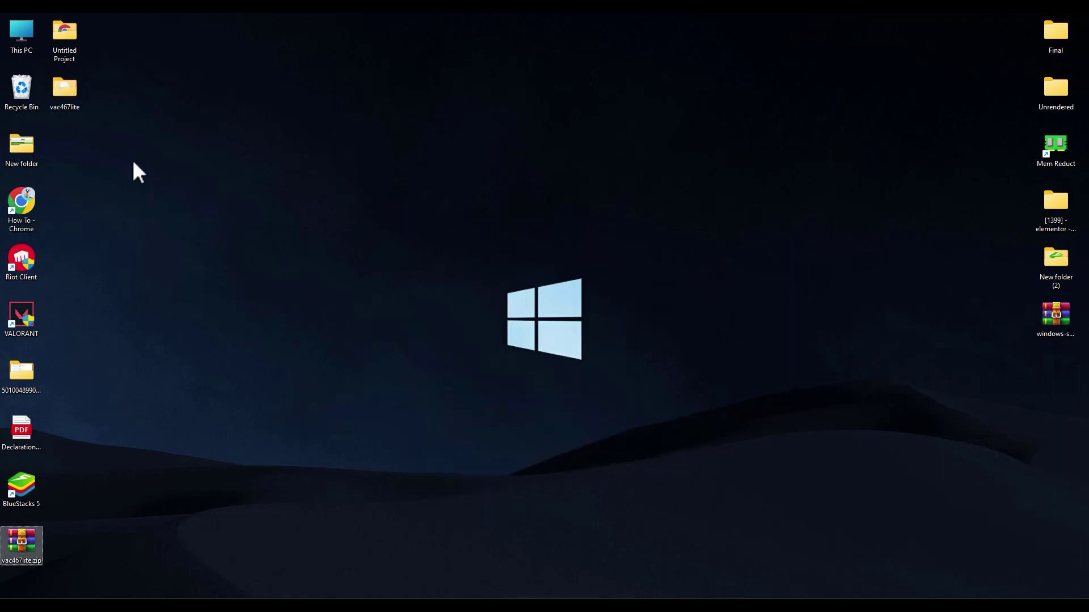
double_click(66, 87)
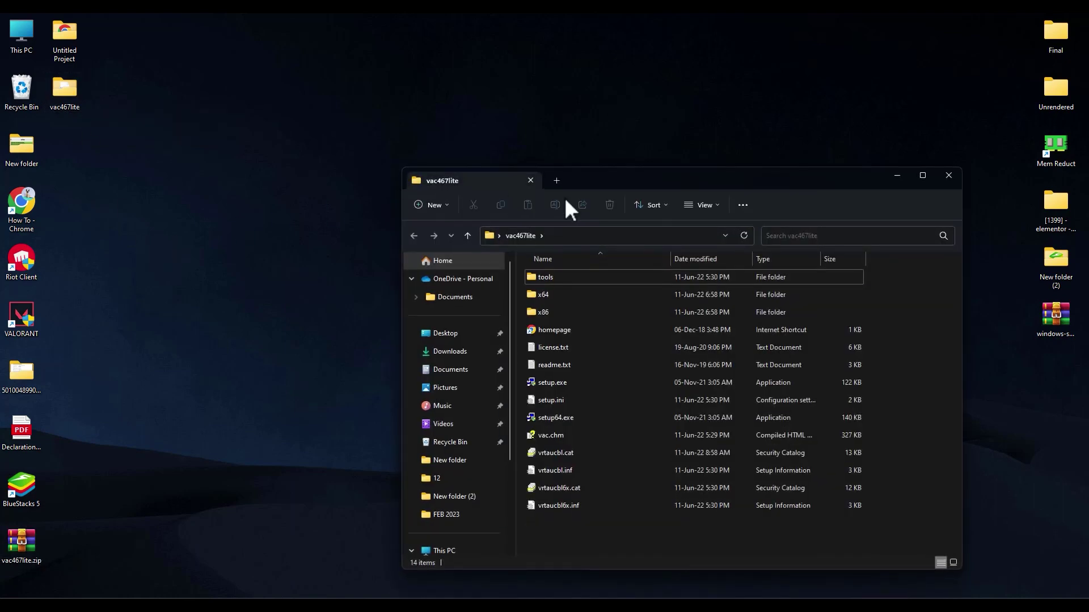
Run setup64.exe, approve the prompt, and accept the Virtual Audio Cable license
click(577, 419)
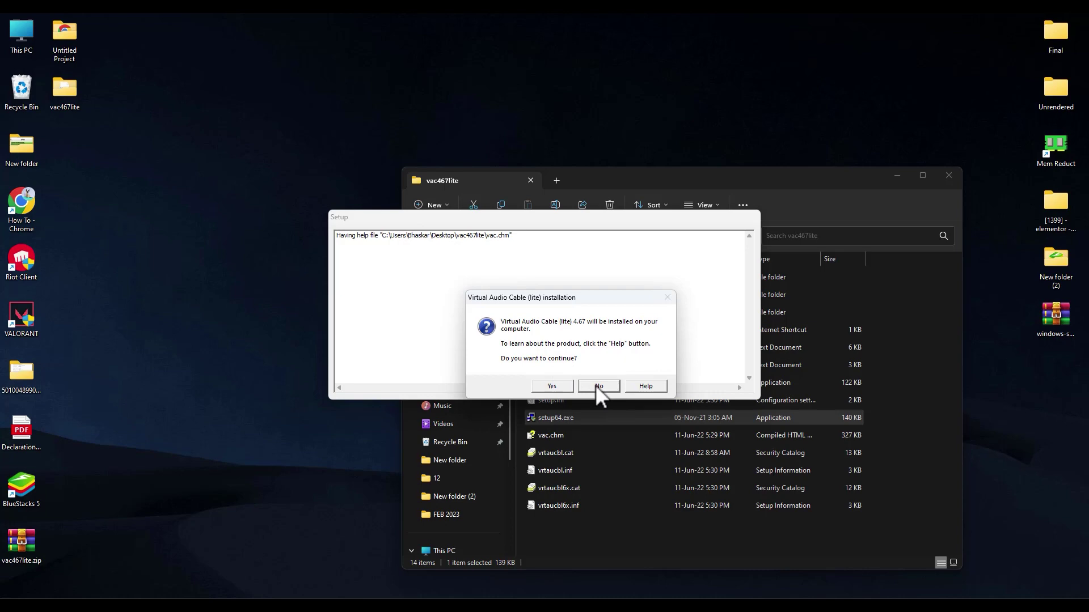
click(553, 386)
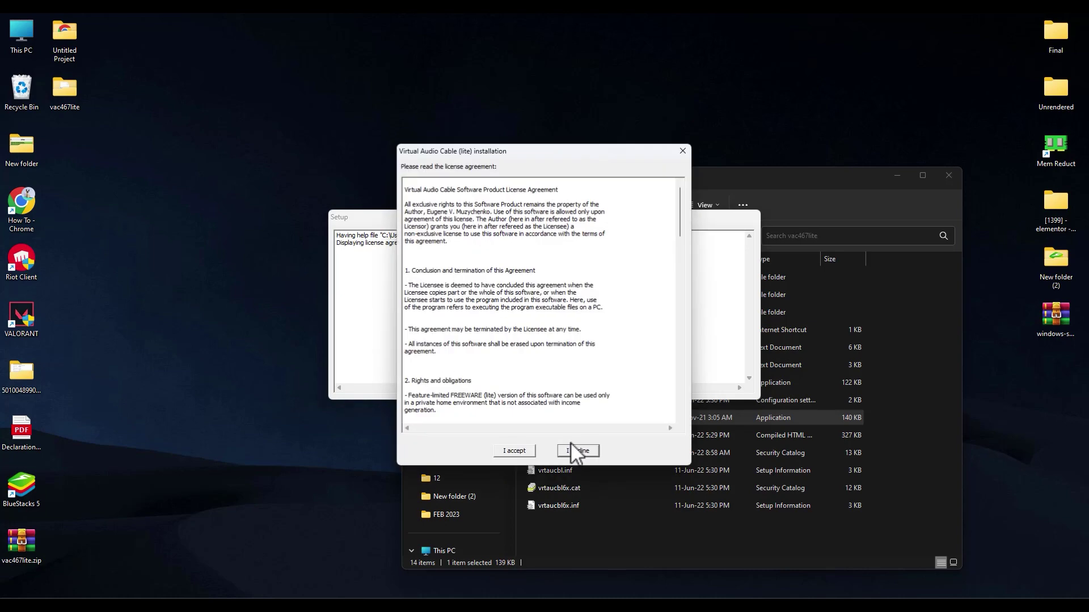
click(520, 451)
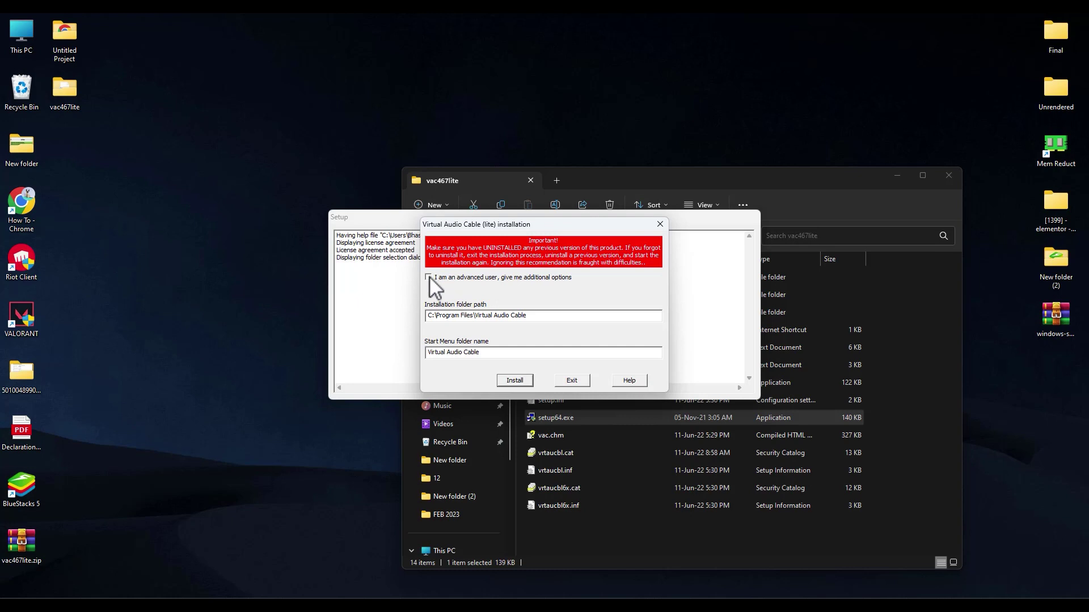
Install Virtual Audio Cable, acknowledge the device-review and completion messages, then close the Sound dialog
click(513, 381)
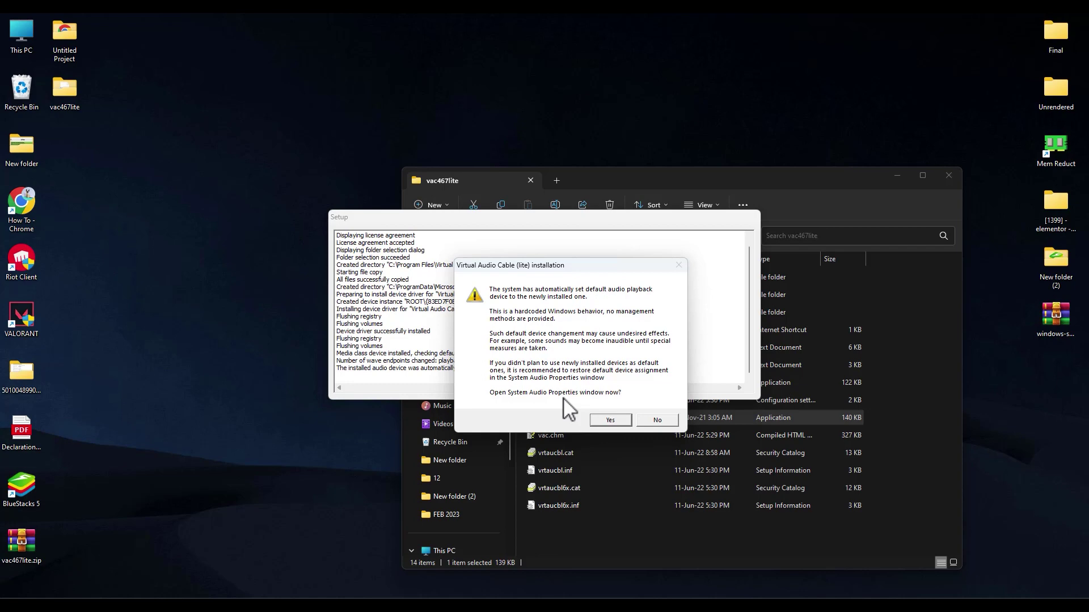
click(608, 417)
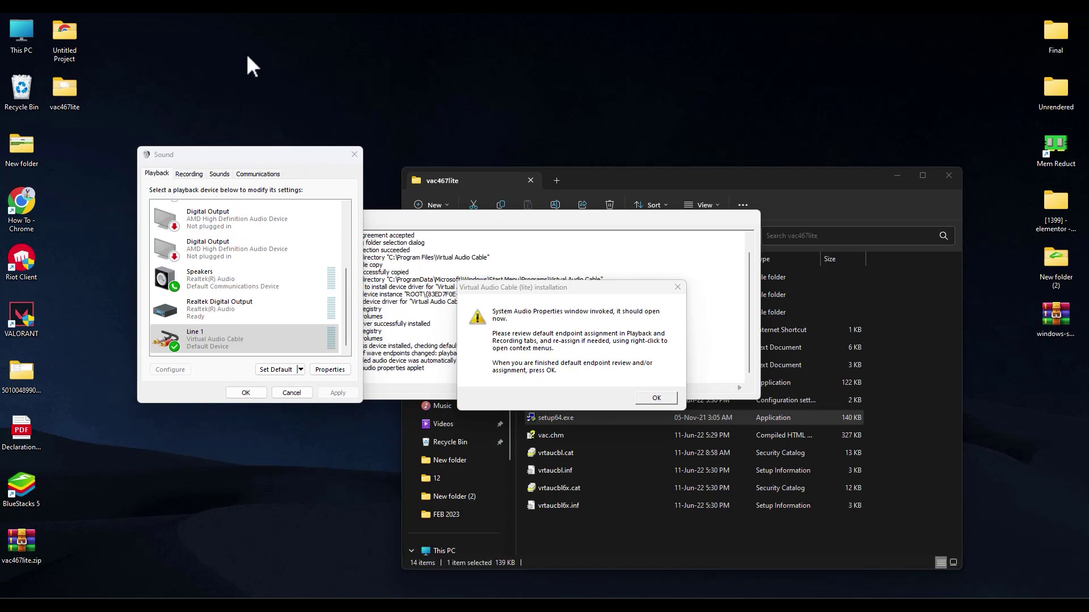
click(657, 398)
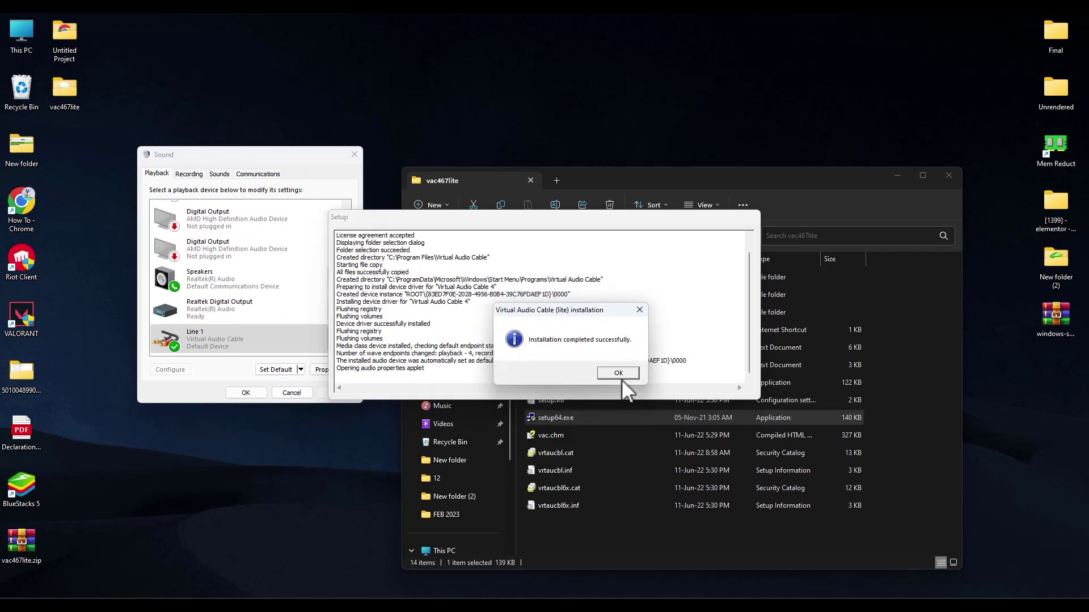
click(608, 376)
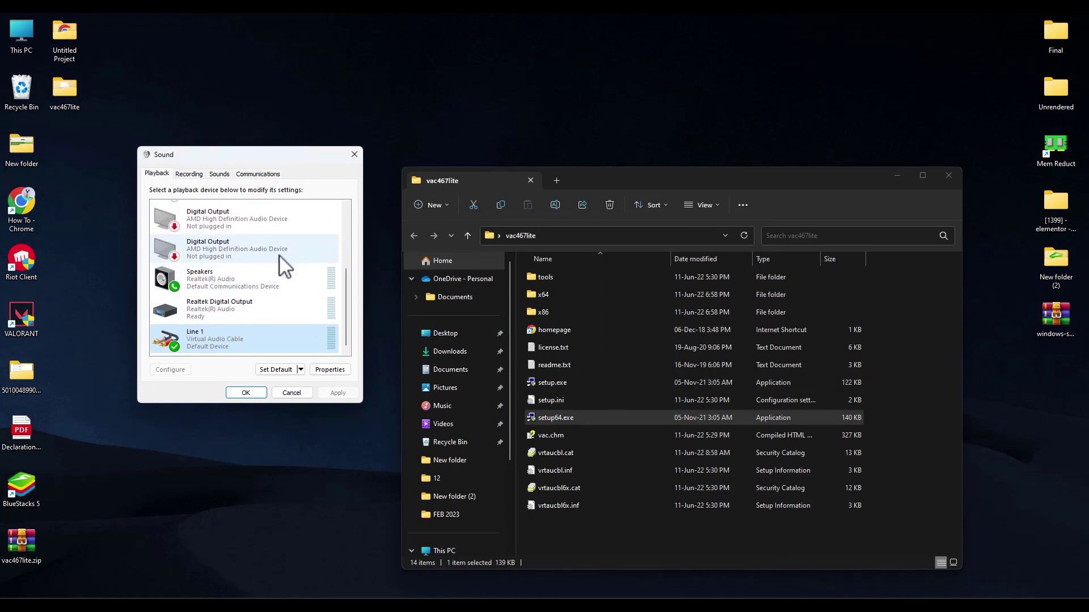
scroll(278, 257, up, 1)
click(280, 317)
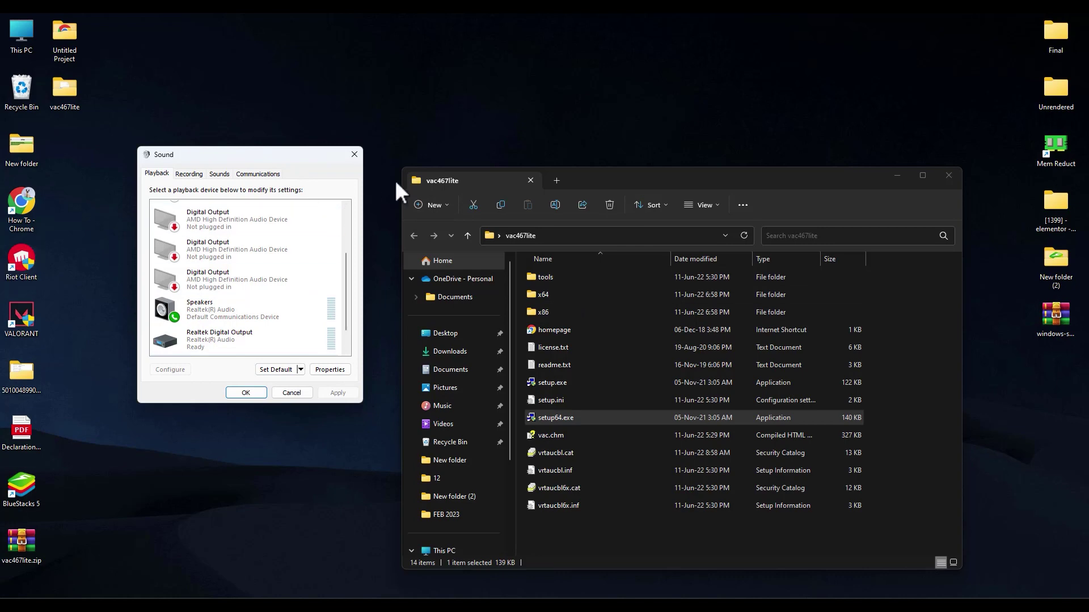
click(355, 154)
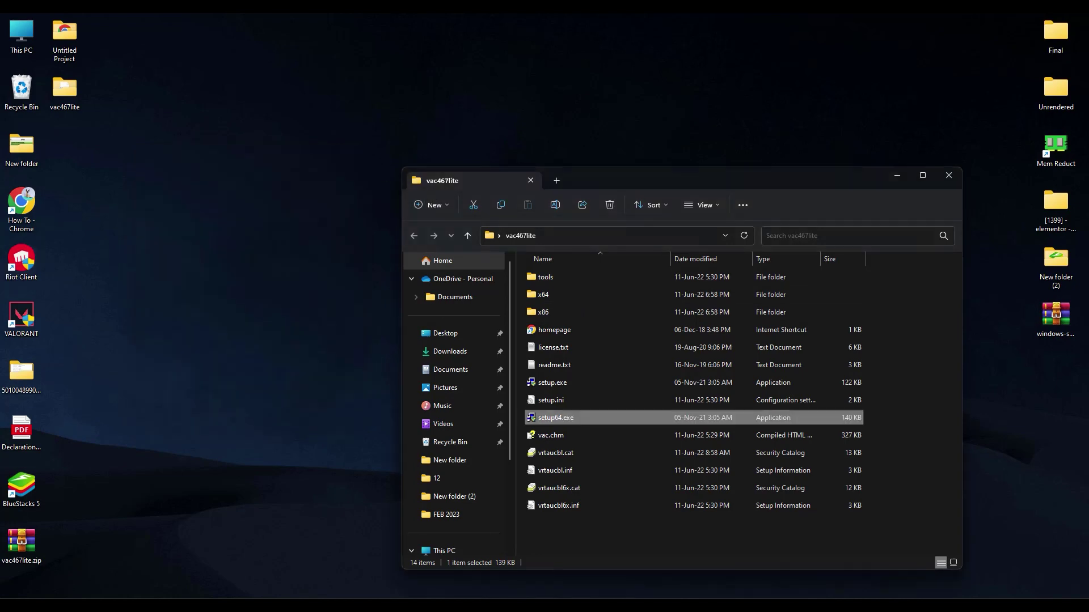
Open the Sound settings from Control Panel's Hardware and Sound page
key(super)
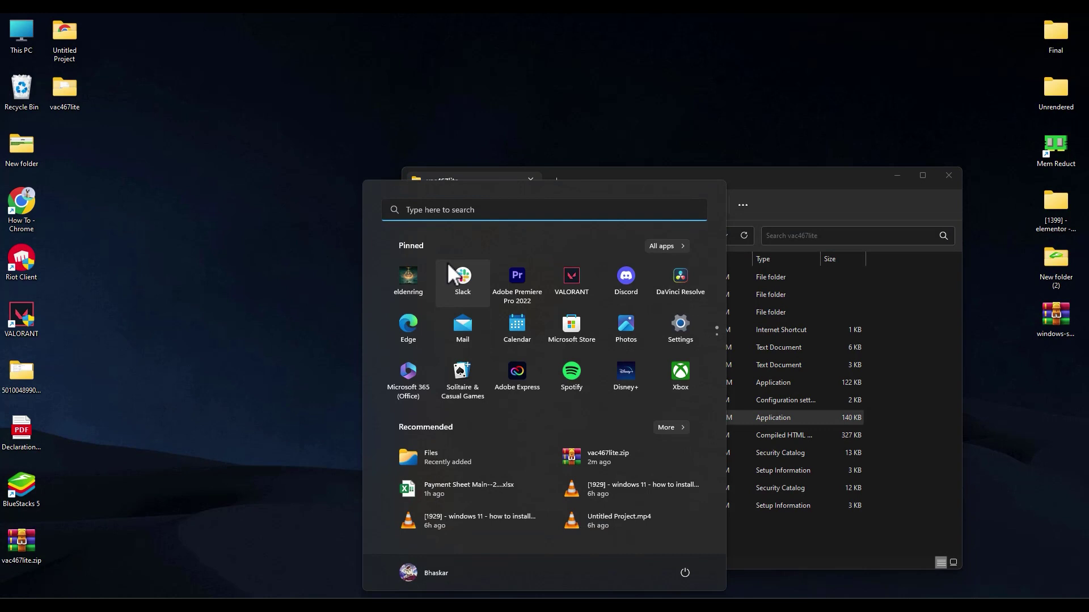
text(CO)
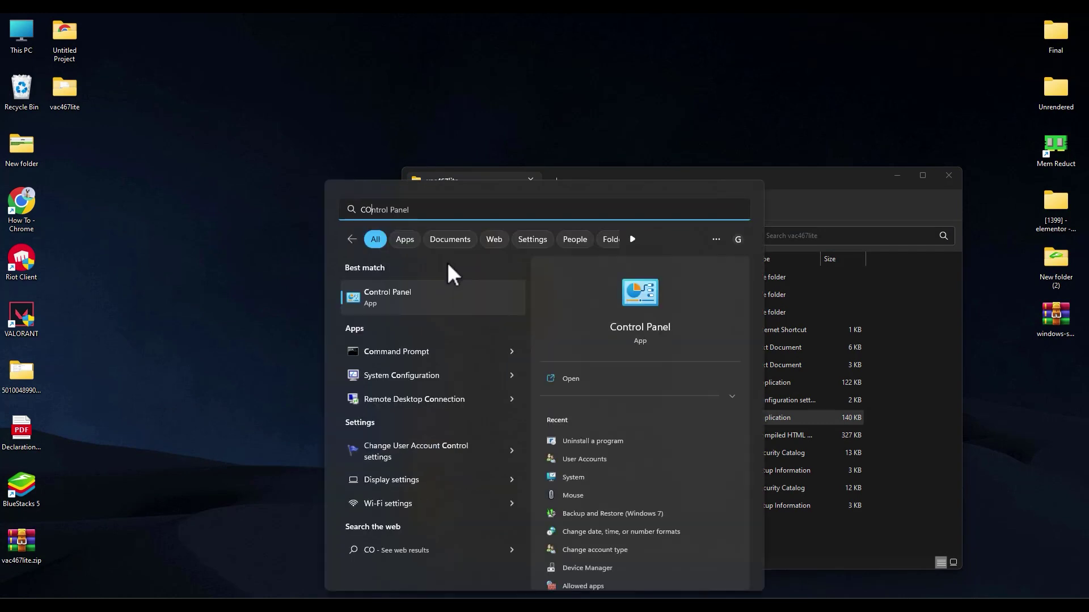
click(405, 294)
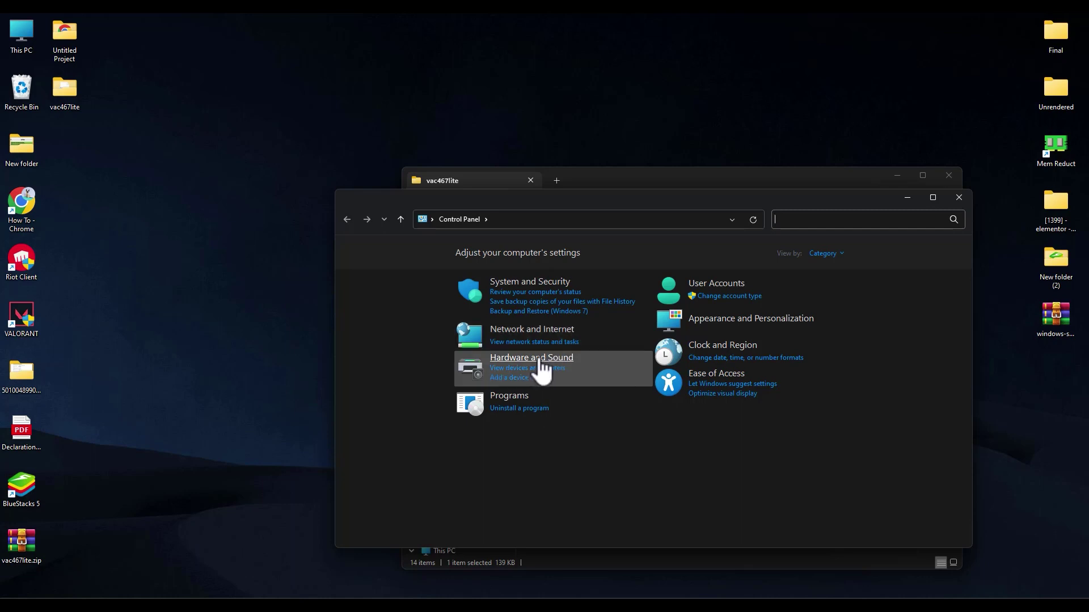
click(549, 360)
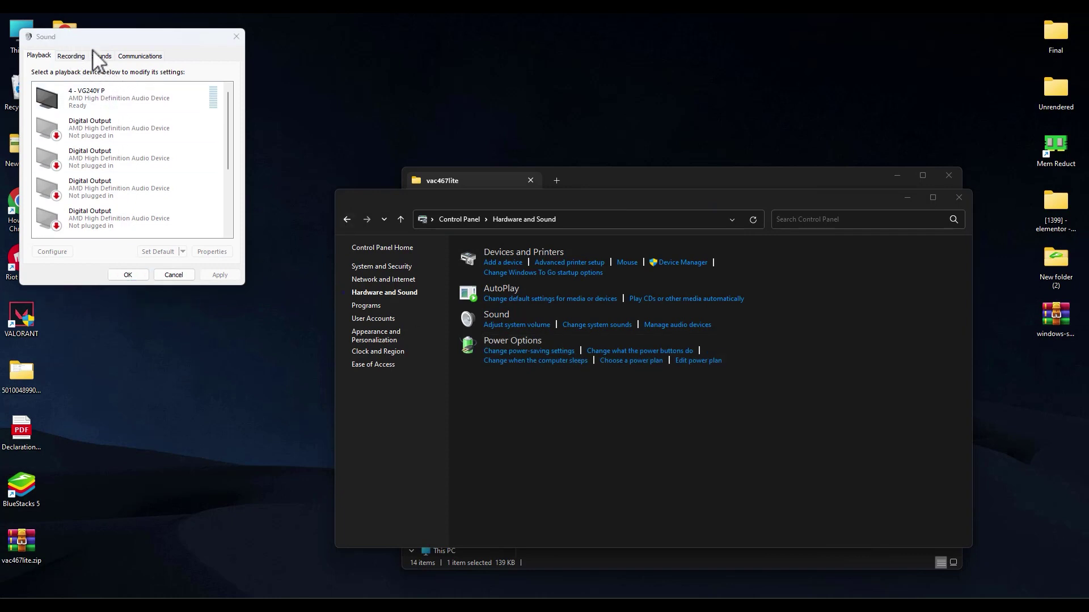
drag(128, 34, 240, 185)
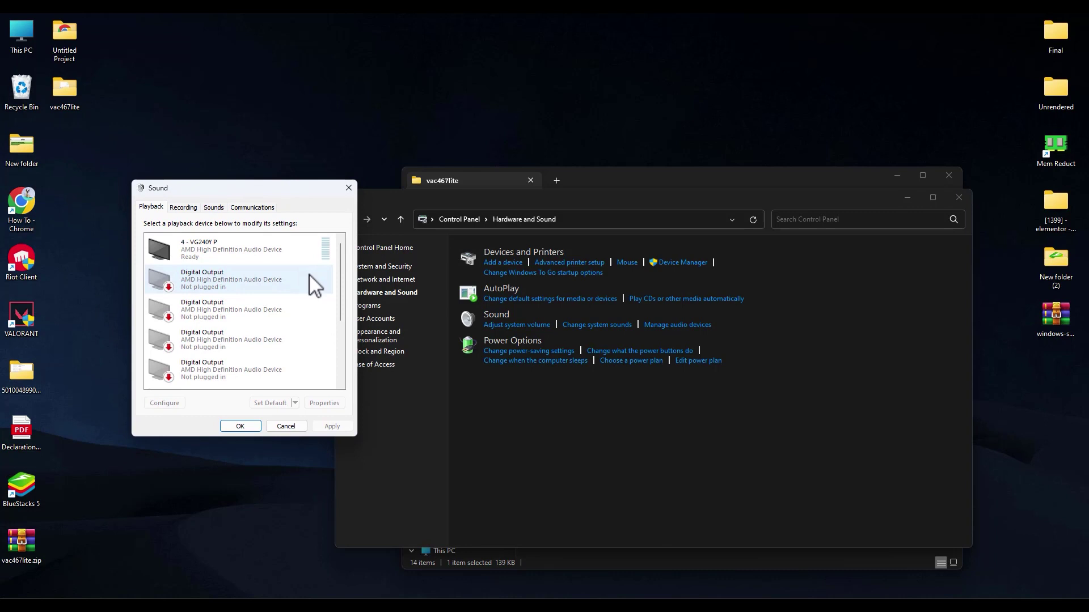
scroll(286, 276, down, 3)
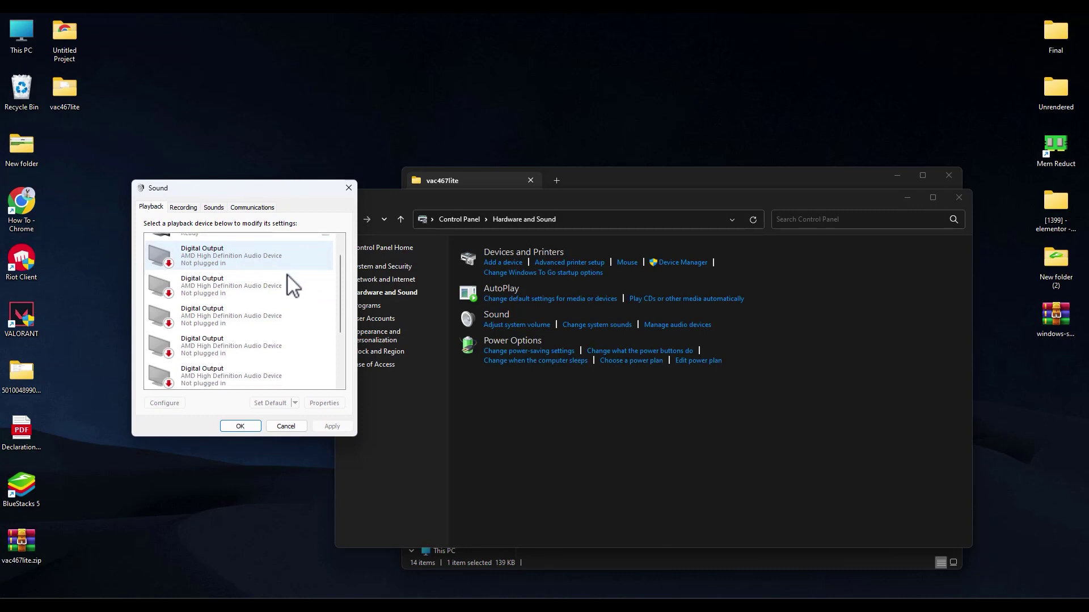
scroll(287, 280, down, 1)
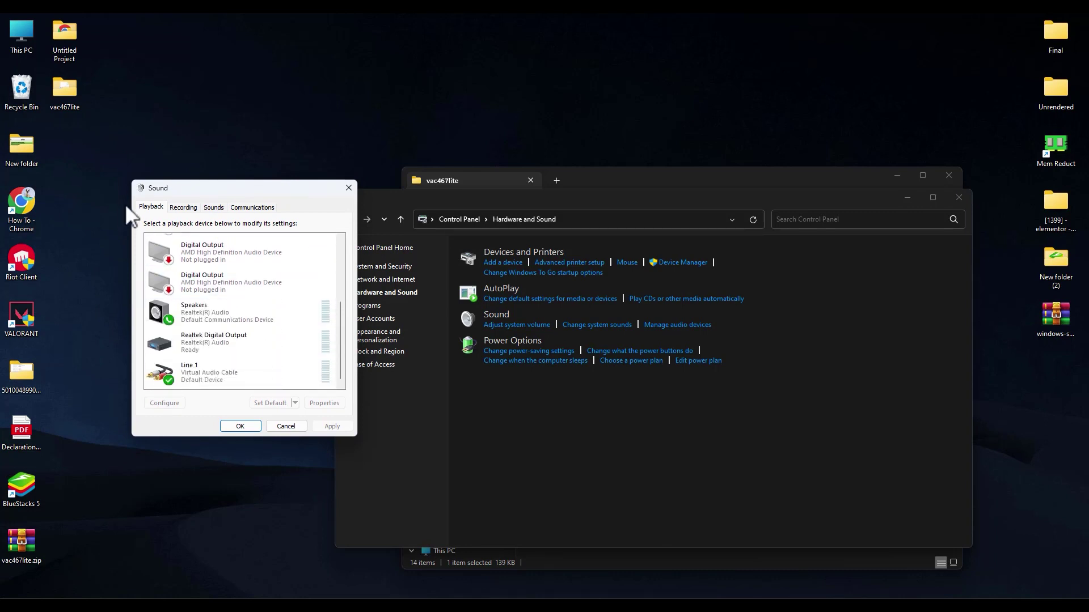
Set Line 1 (Virtual Audio Cable) as default on both Playback and Recording, then confirm with OK
click(187, 372)
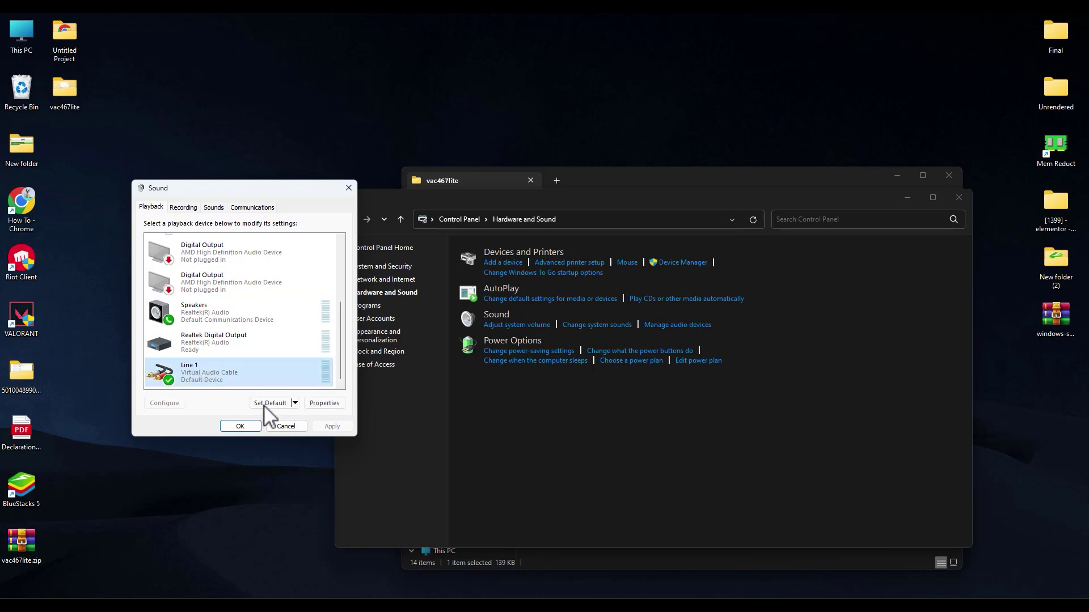
click(271, 406)
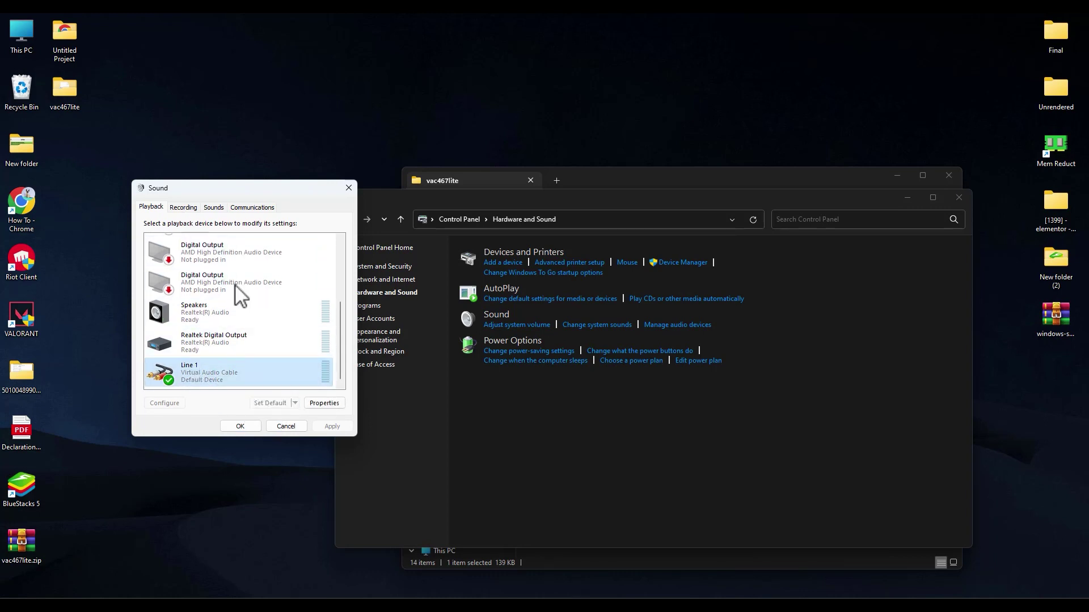
click(186, 207)
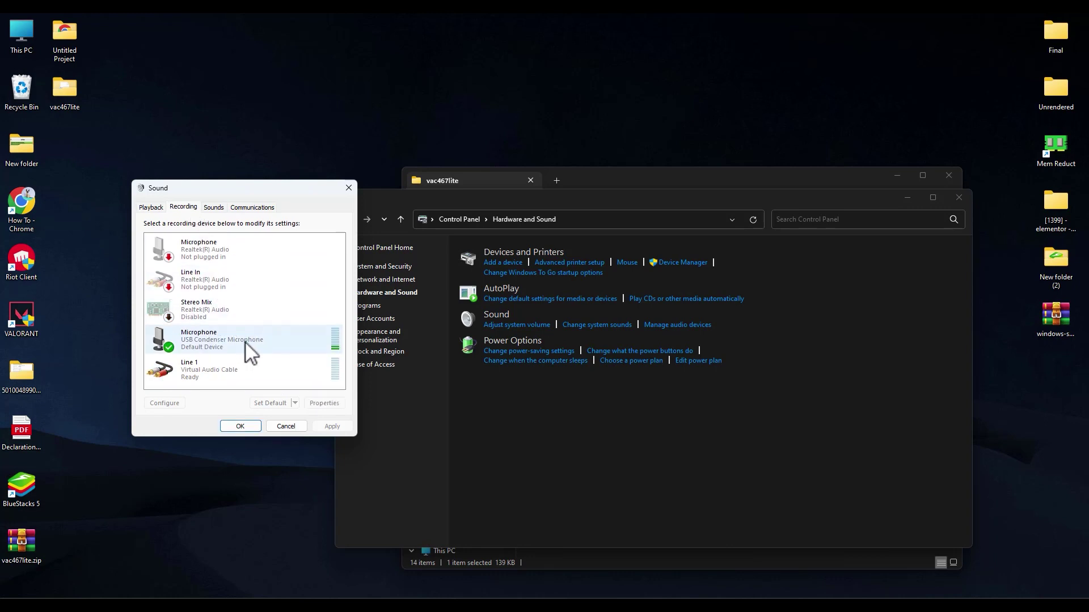
click(232, 373)
click(269, 404)
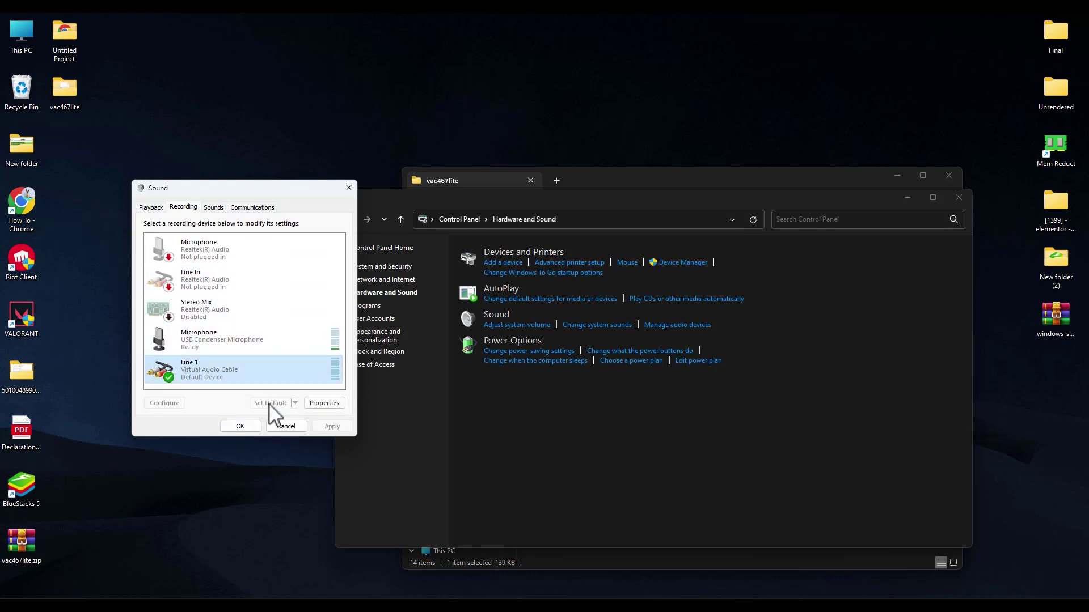
click(241, 426)
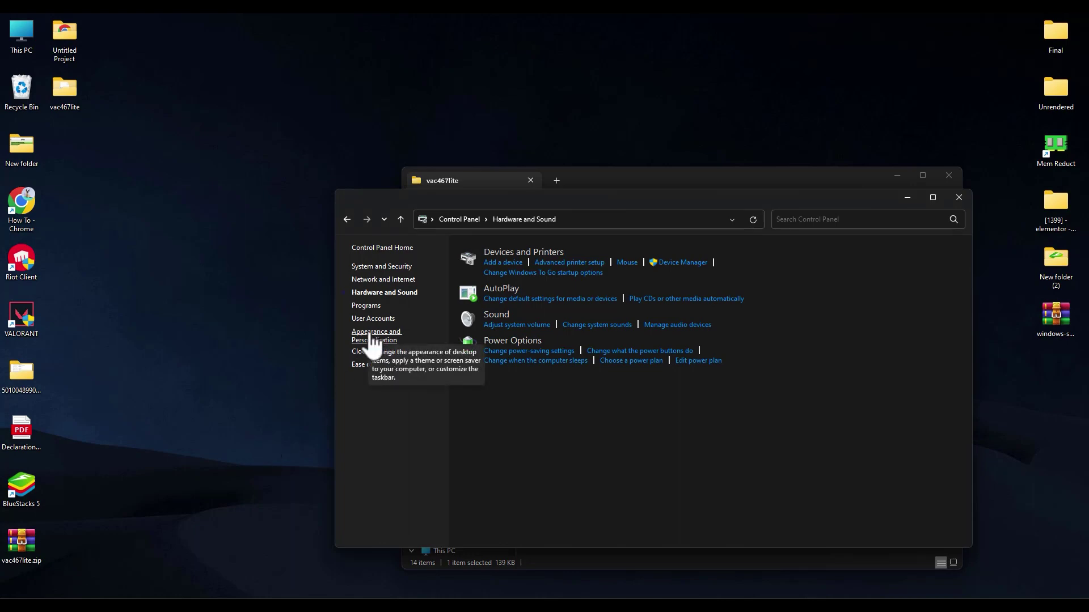
Close Control Panel and drag audiorepeater.exe from vac467lite\x64 onto the Desktop
click(958, 196)
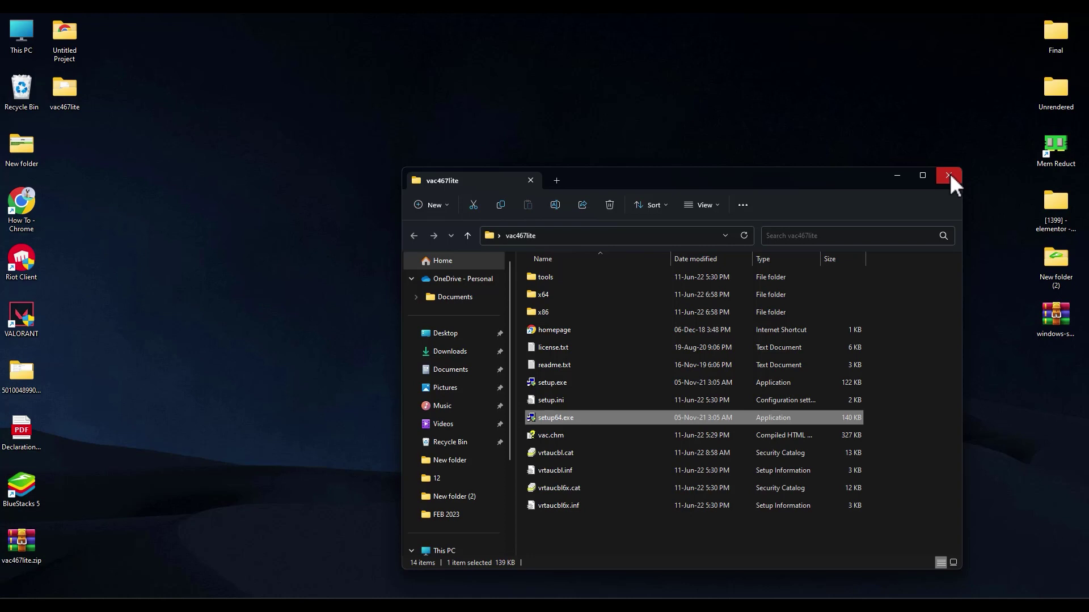
click(948, 175)
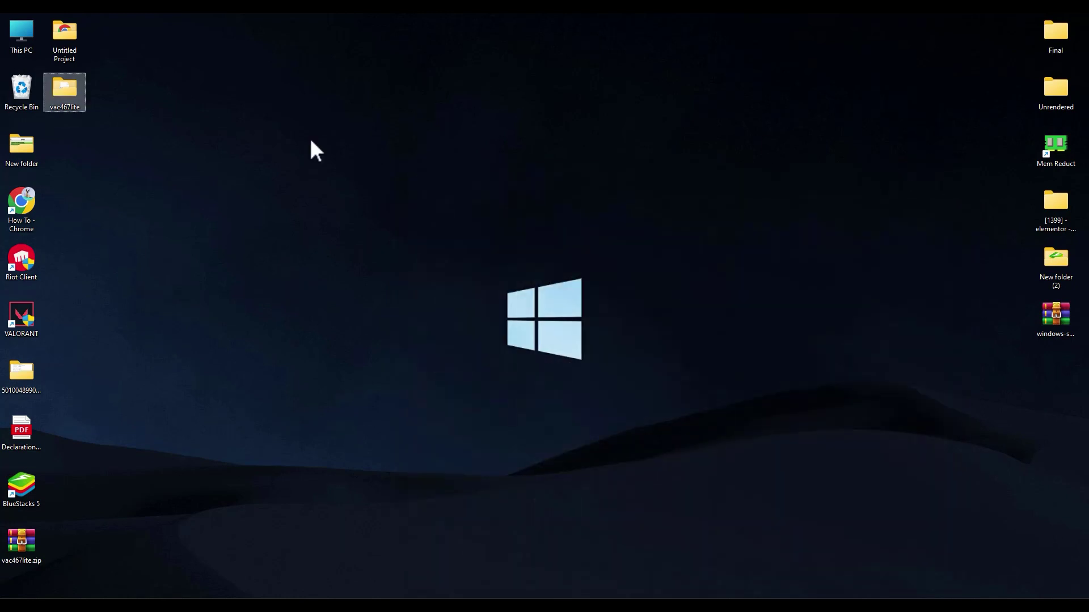
double_click(63, 96)
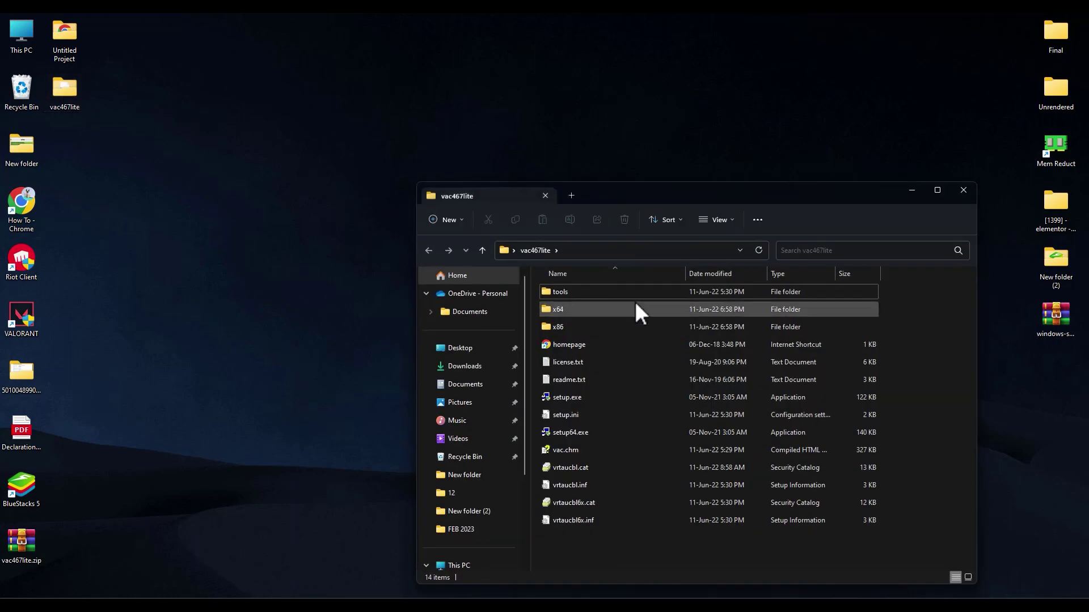
drag(656, 199, 647, 146)
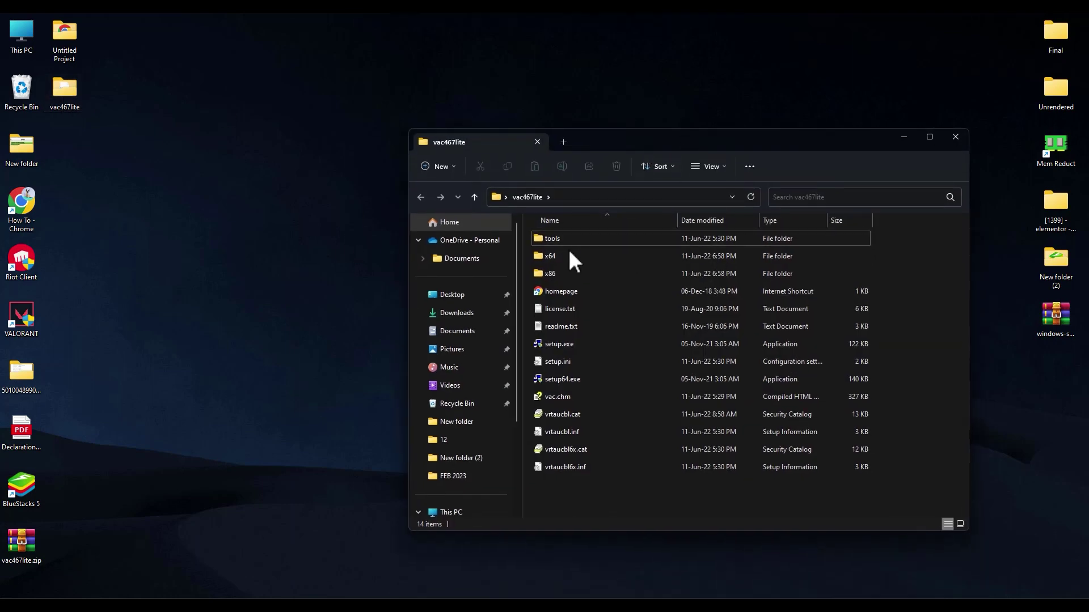
click(655, 256)
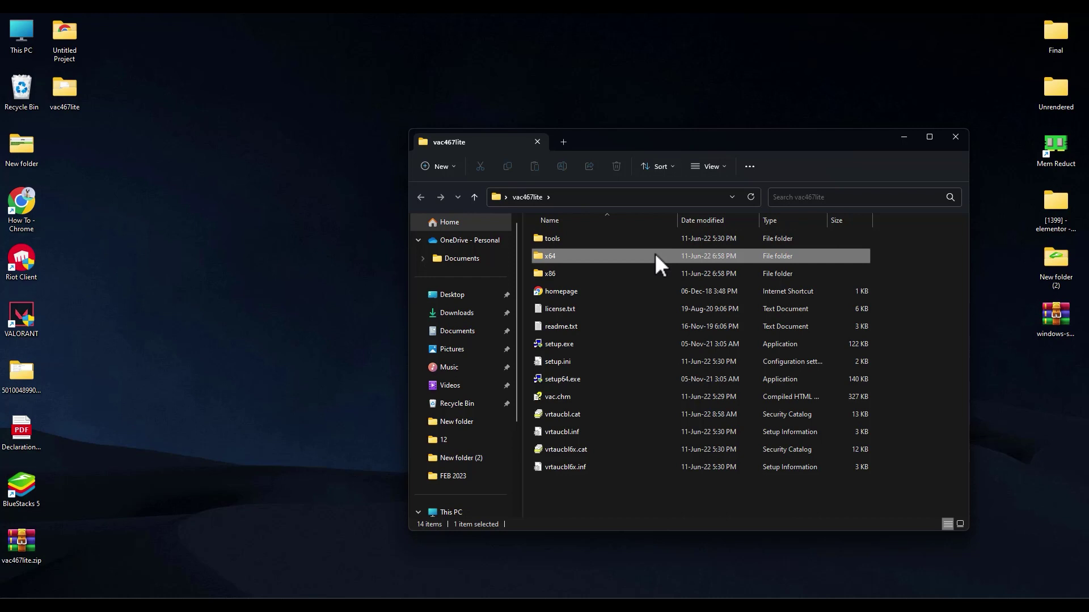
double_click(654, 253)
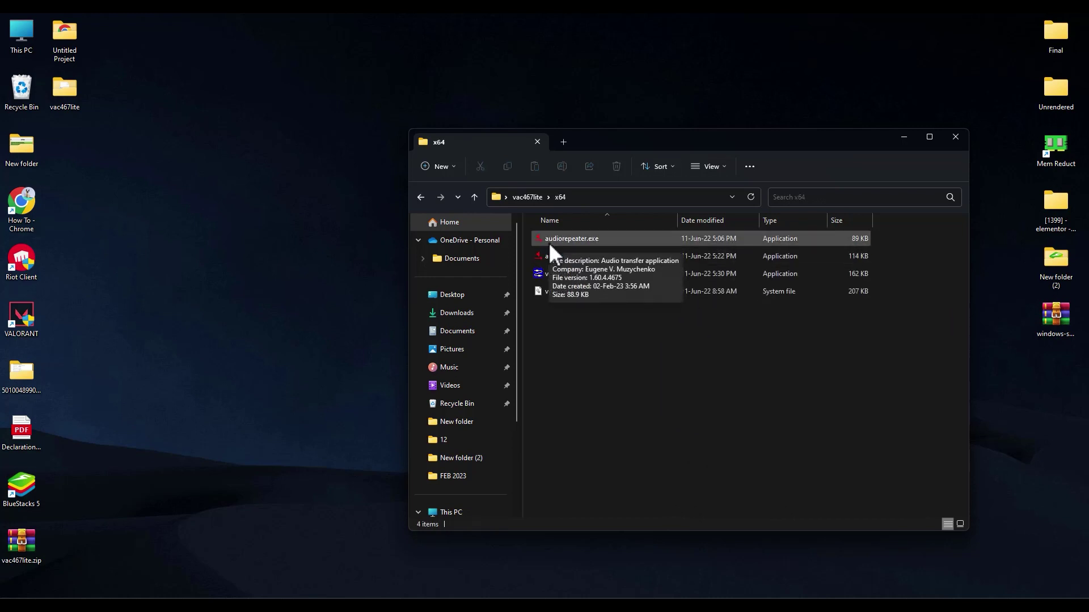
drag(587, 239, 88, 162)
Close the x64 folder and run the desktop audiorepeater as administrator twice
key(alt+F4)
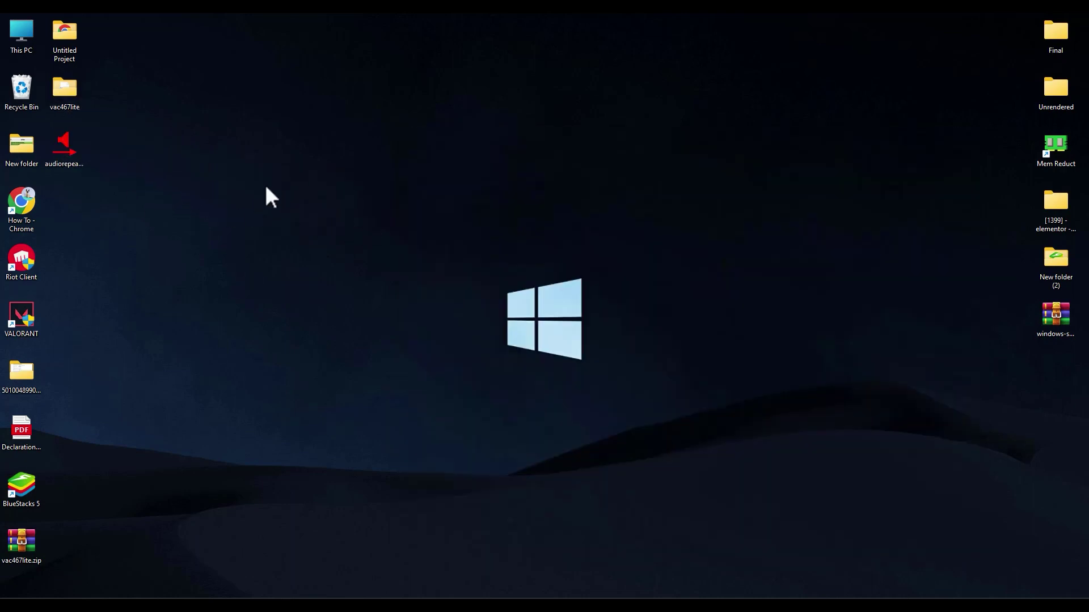
right_click(60, 143)
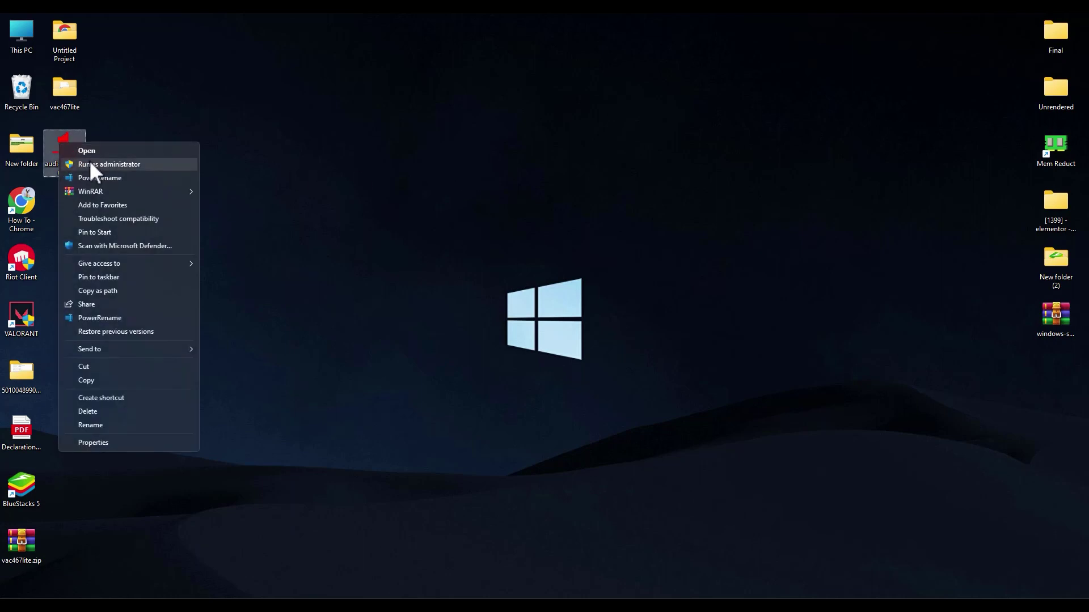
click(88, 164)
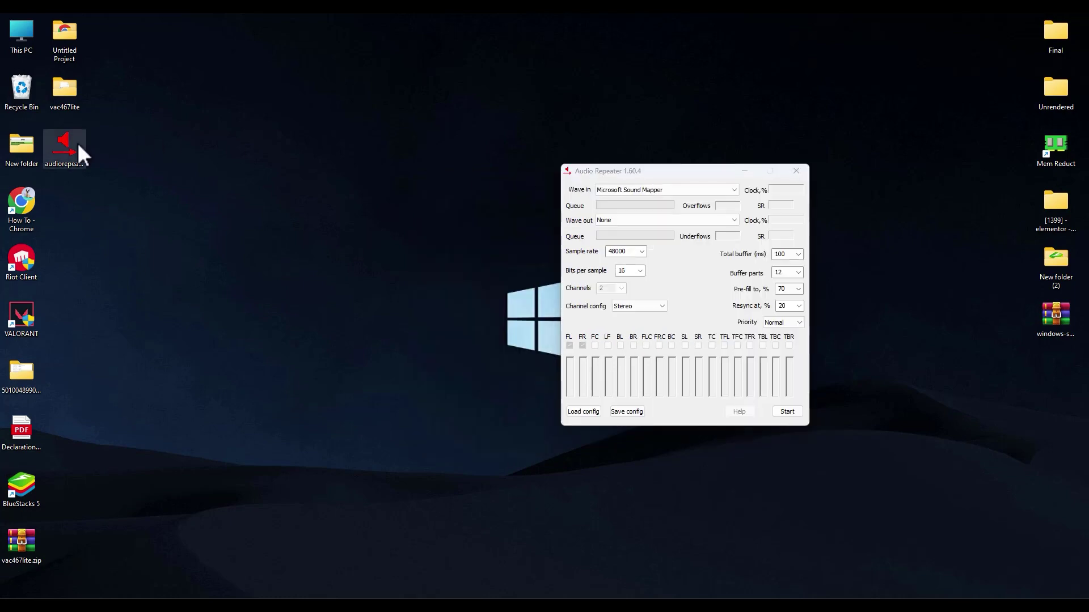
right_click(78, 145)
click(128, 165)
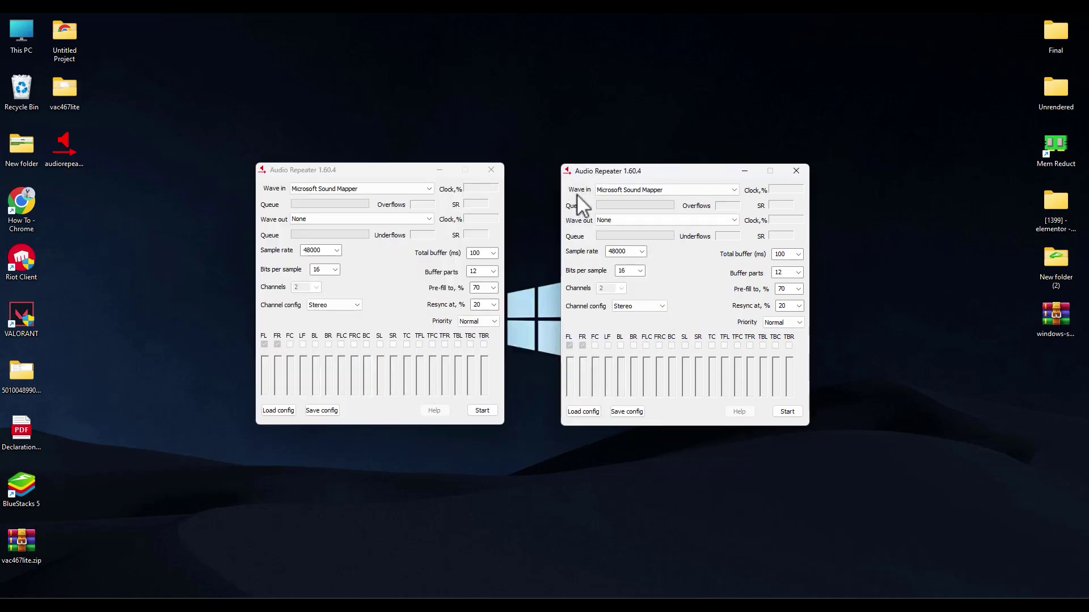
Set the left repeater's Wave in to Line 1 and the right one's Wave out to Realtek Digital Output
click(733, 190)
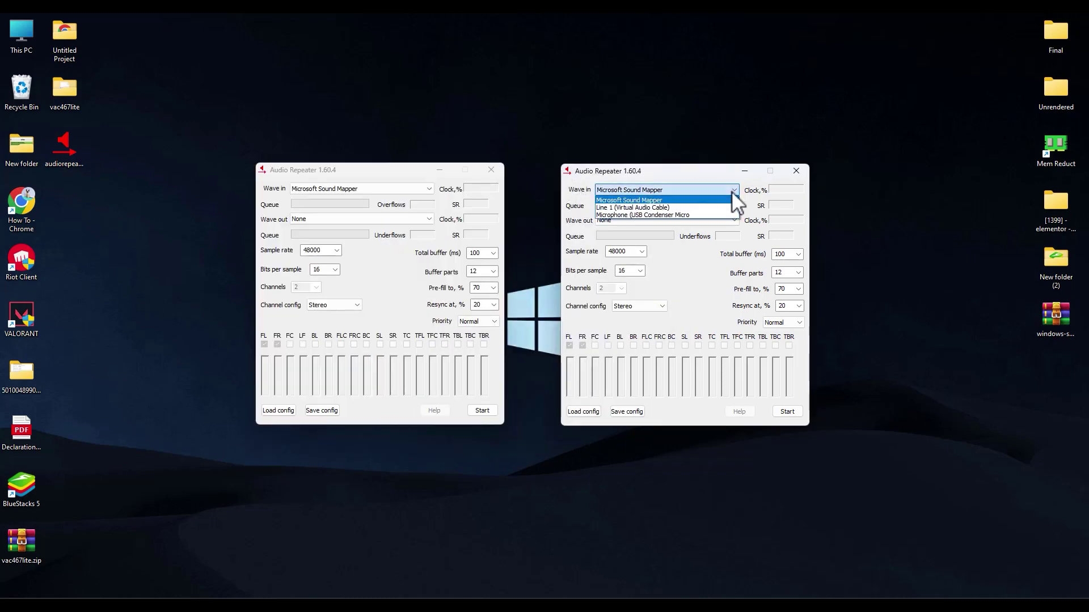
click(631, 202)
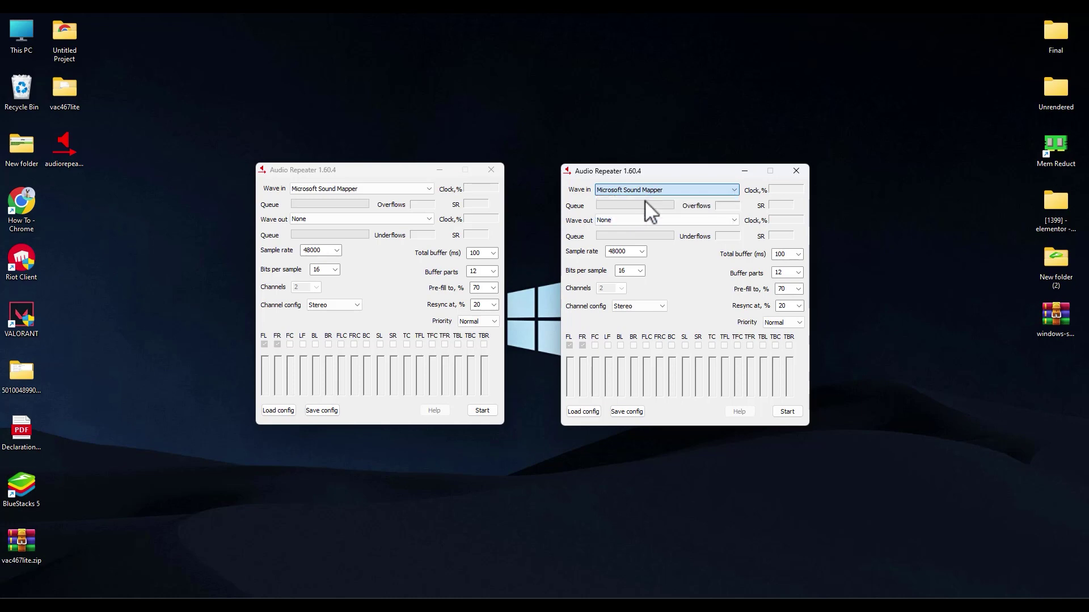
click(429, 189)
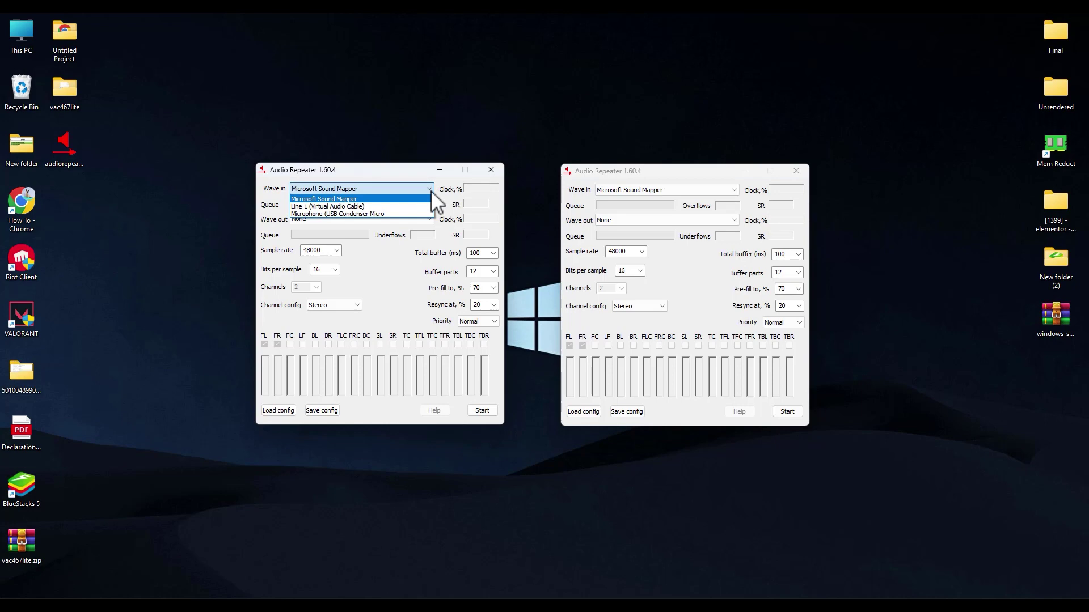
click(312, 206)
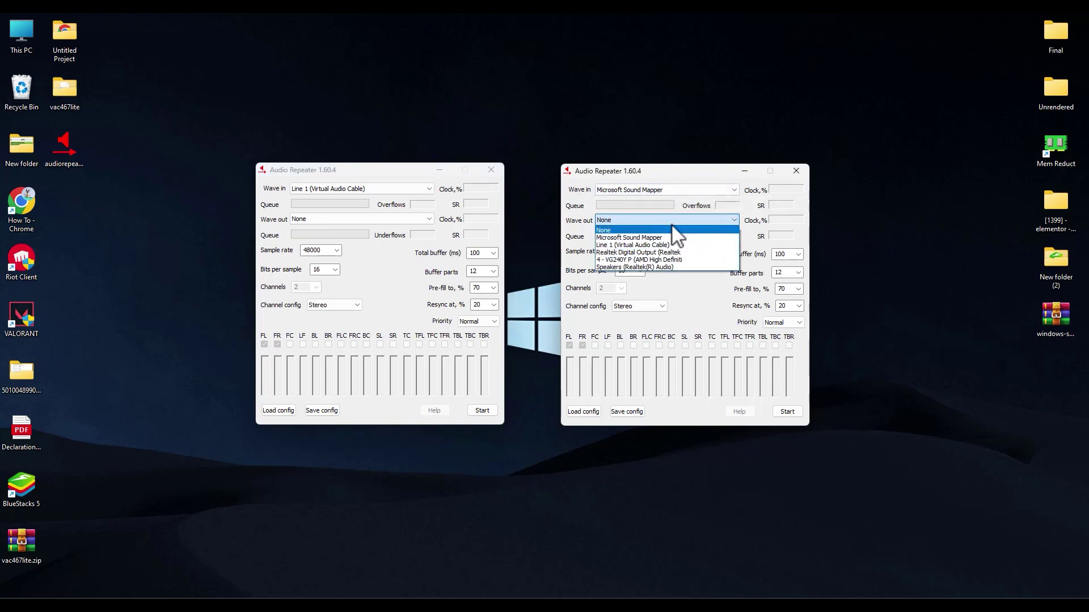
click(613, 252)
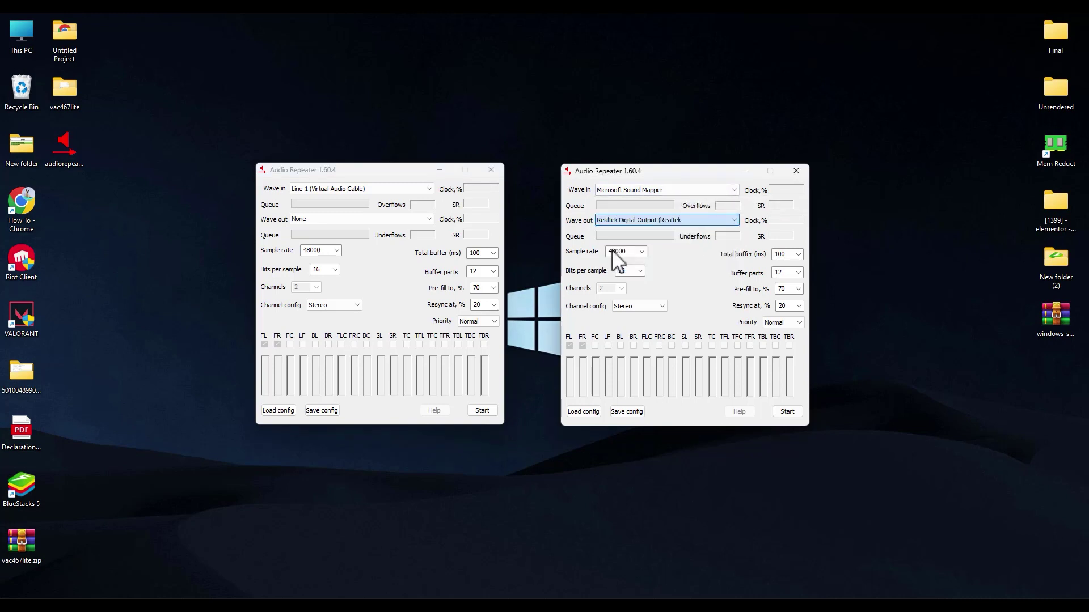
click(386, 218)
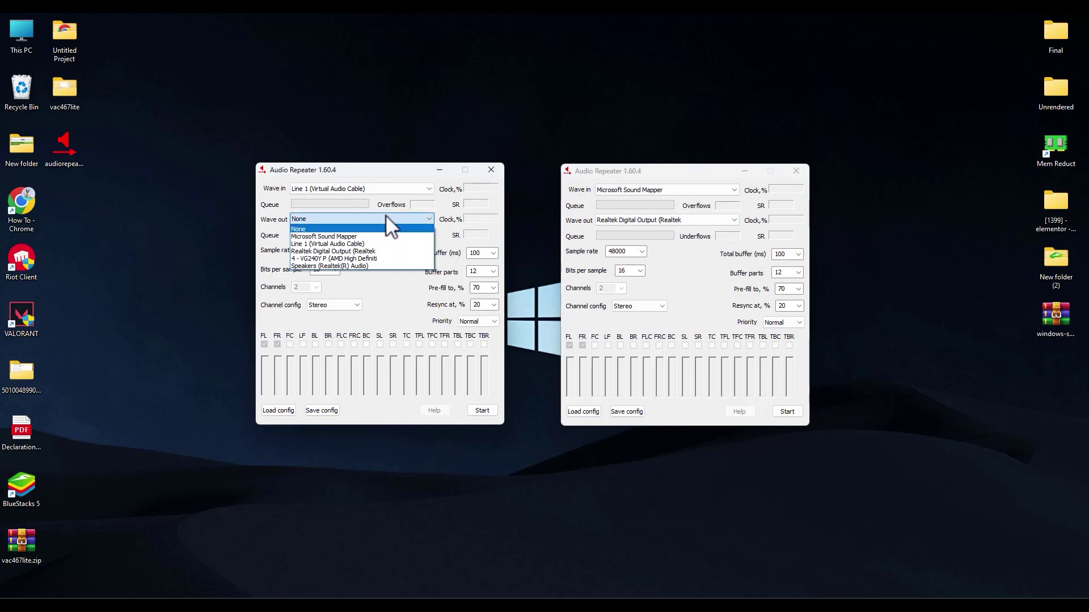
Set the left repeater's Wave out to Speakers and start both Audio Repeater windows
click(346, 265)
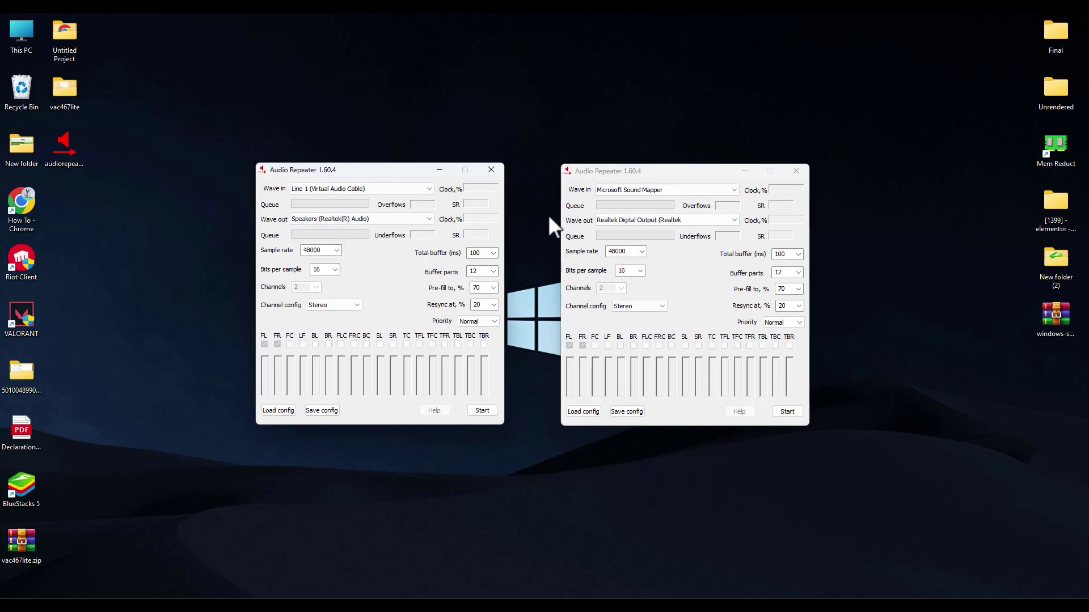
click(487, 408)
click(795, 415)
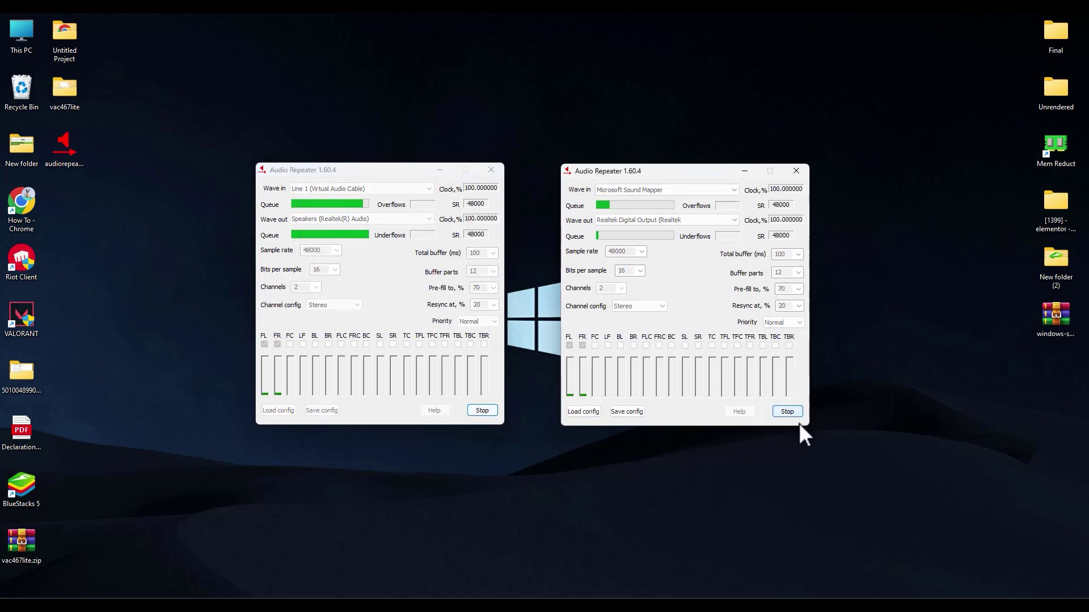